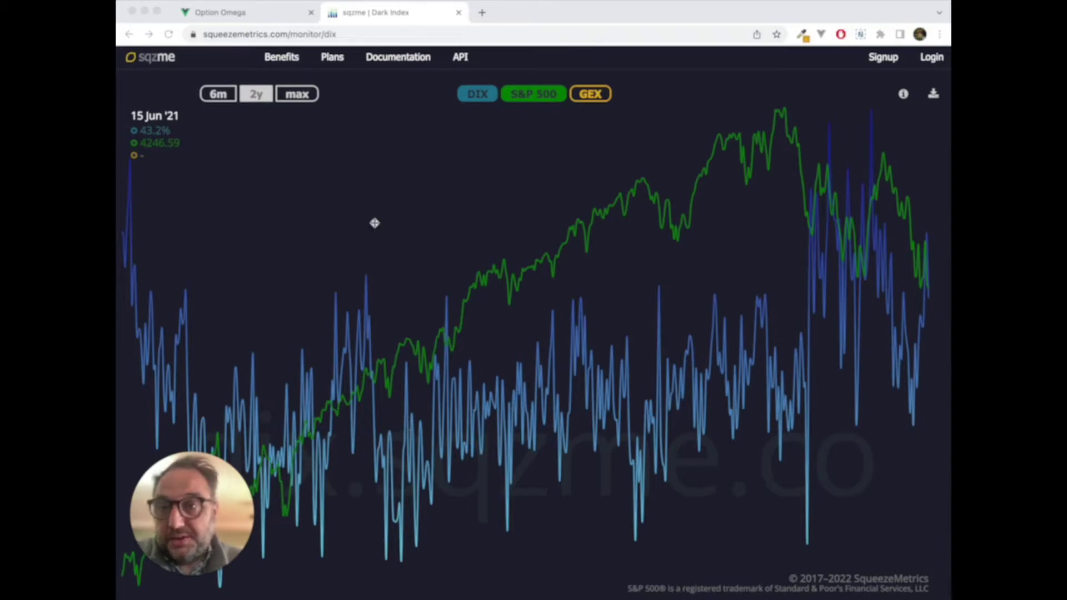
# - Set the SqueezeMetrics DIX vs S&P 500 chart to the 6-month range
pyautogui.click(221, 95)
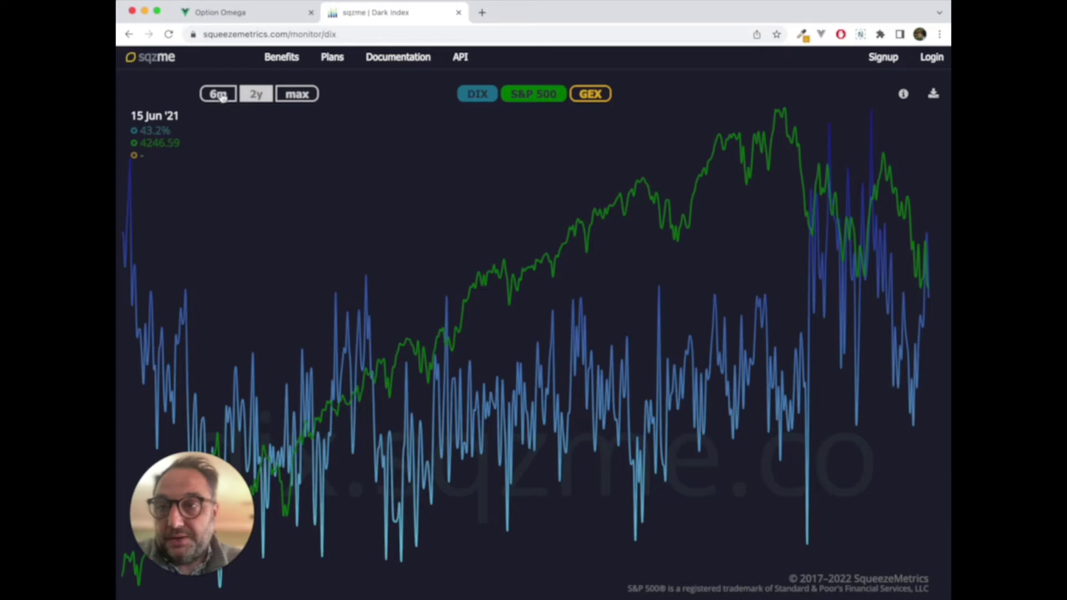
pyautogui.click(220, 94)
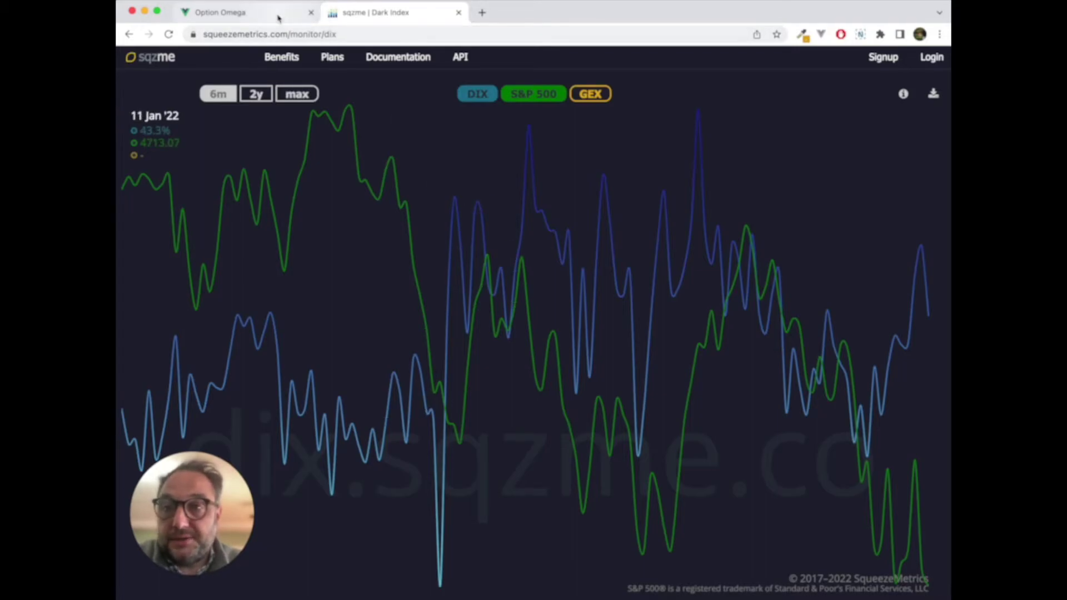
pyautogui.click(279, 18)
pyautogui.click(373, 14)
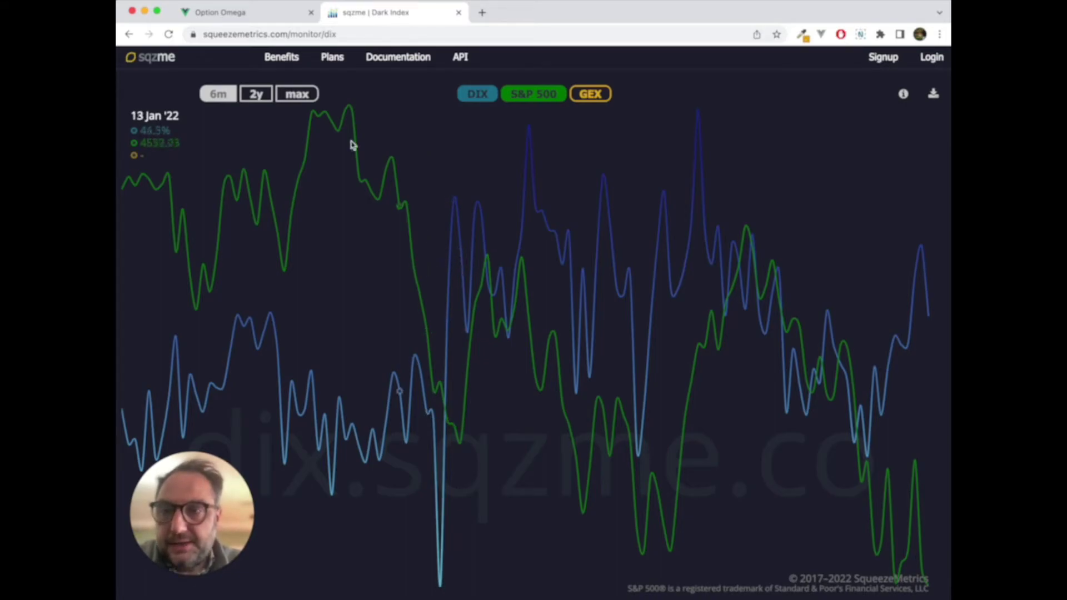
# - Start a new SPX backtest and scroll down to the SqueezeMetrics DIX and GEX filter fields
pyautogui.click(257, 15)
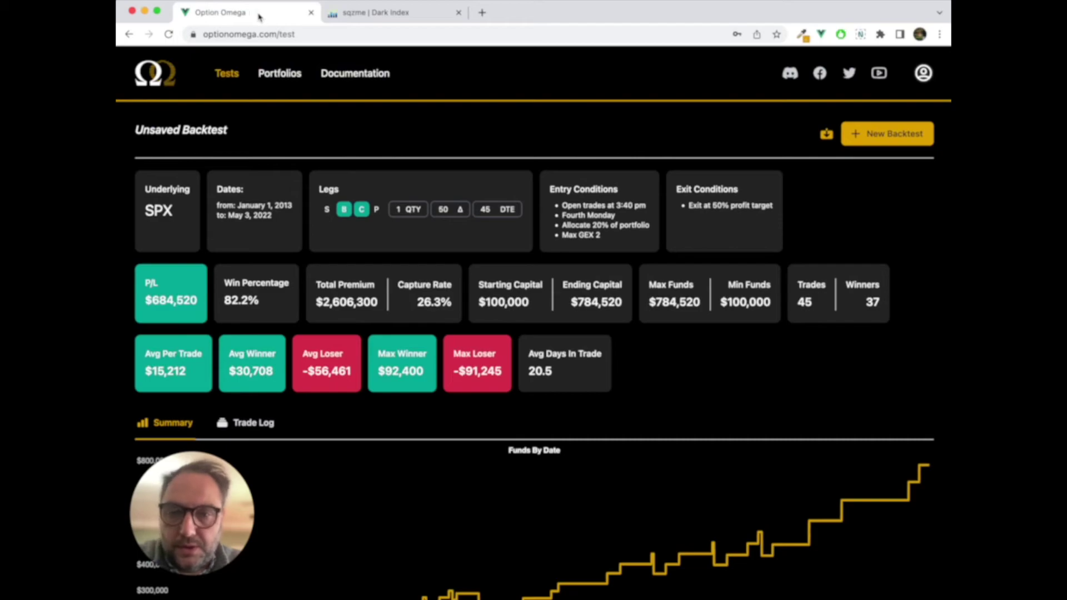
pyautogui.click(877, 139)
pyautogui.scroll(-4, 719, 342)
pyautogui.scroll(-4, 719, 342)
pyautogui.scroll(-4, 569, 410)
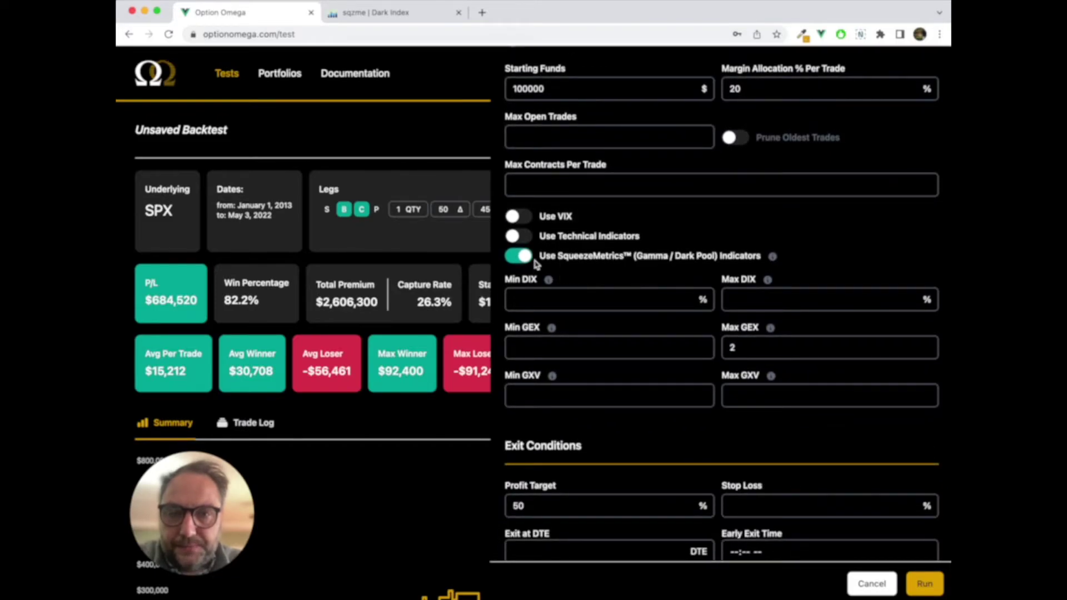
pyautogui.moveTo(548, 281)
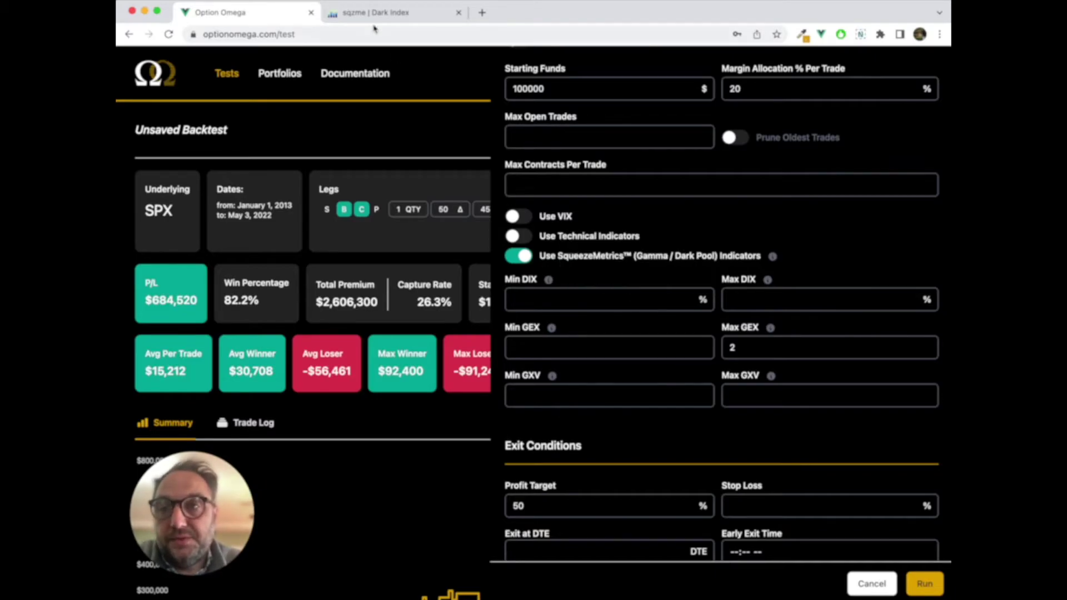
# - Widen the Dark Index DIX vs S&P 500 chart to the 2-year range
pyautogui.click(360, 14)
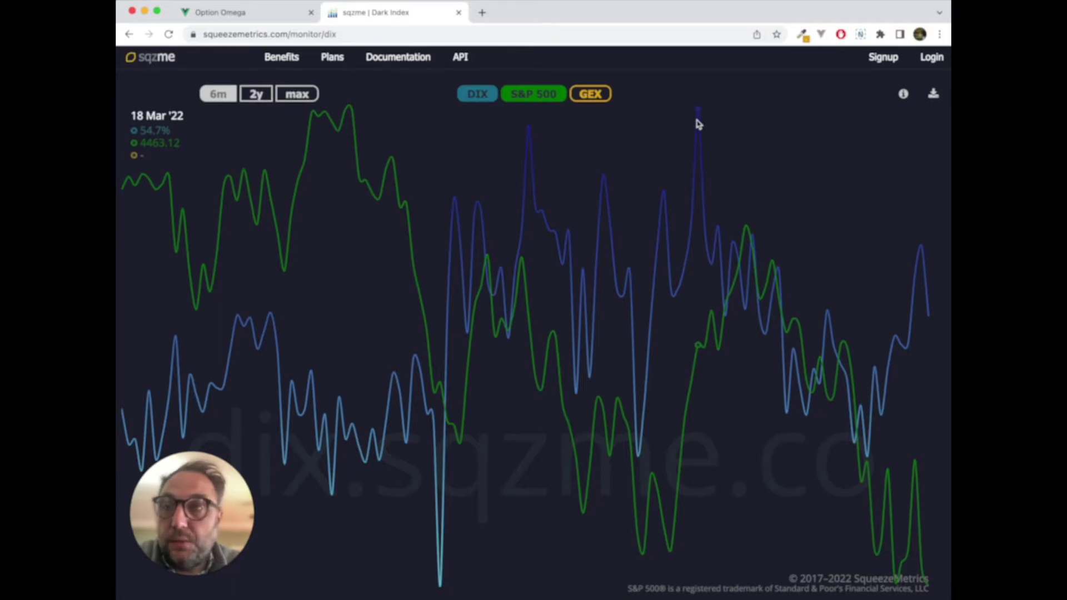
pyautogui.click(256, 95)
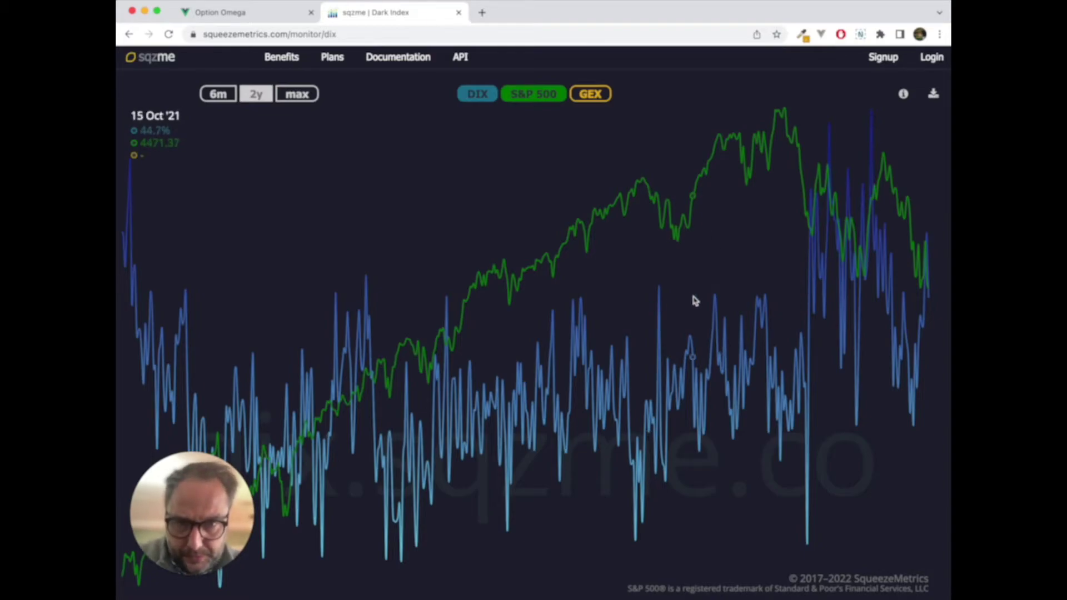
# - Switch the DIX chart to the max range, showing history back to 2016
pyautogui.click(296, 95)
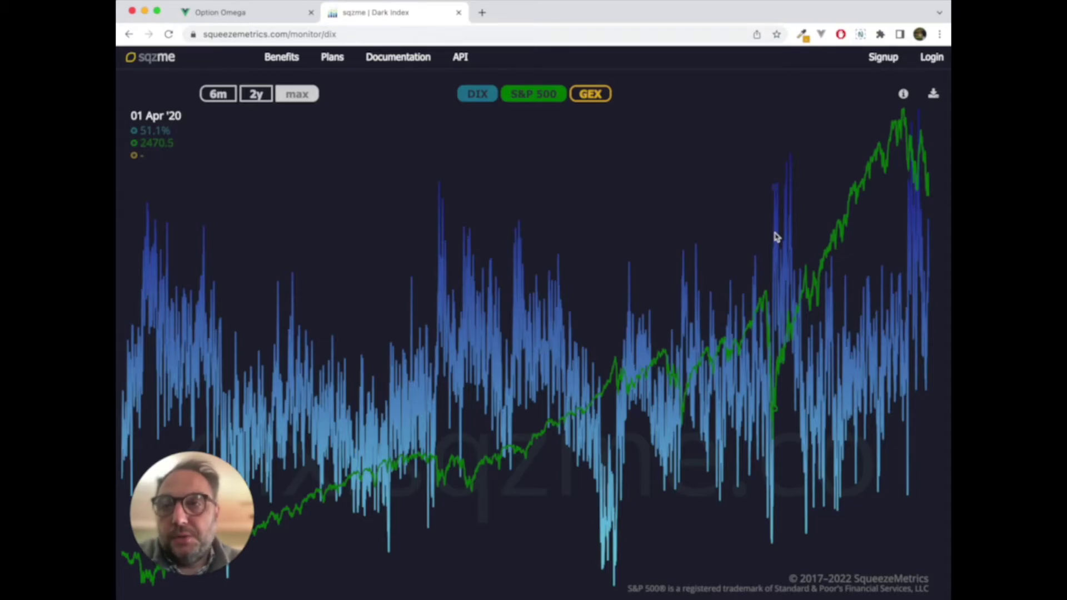
# - Cancel the unsaved backtest settings and go to the saved Tests dashboard
pyautogui.click(250, 17)
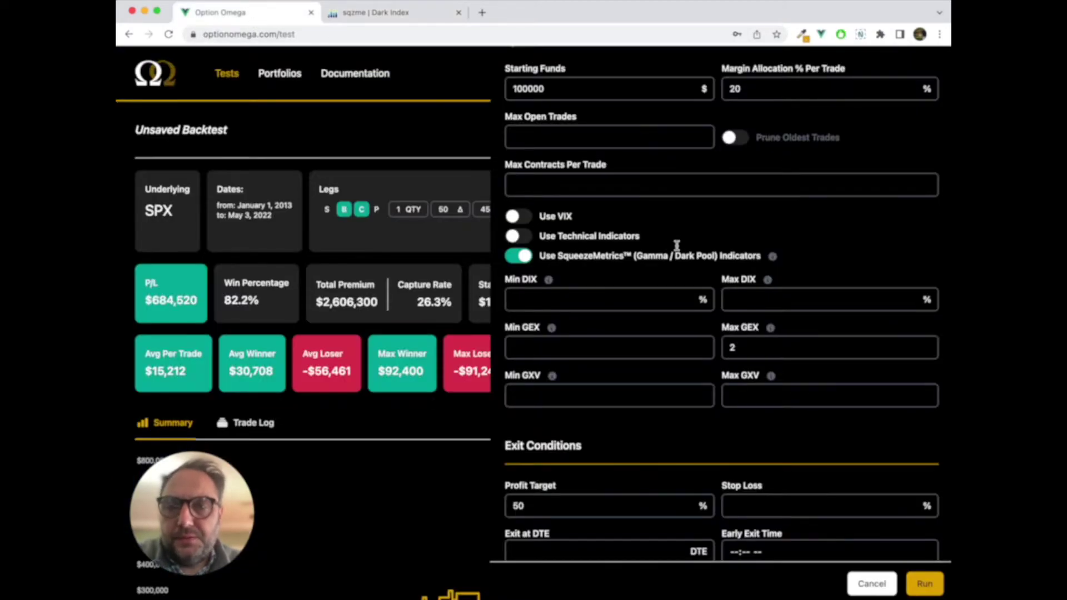
pyautogui.click(871, 582)
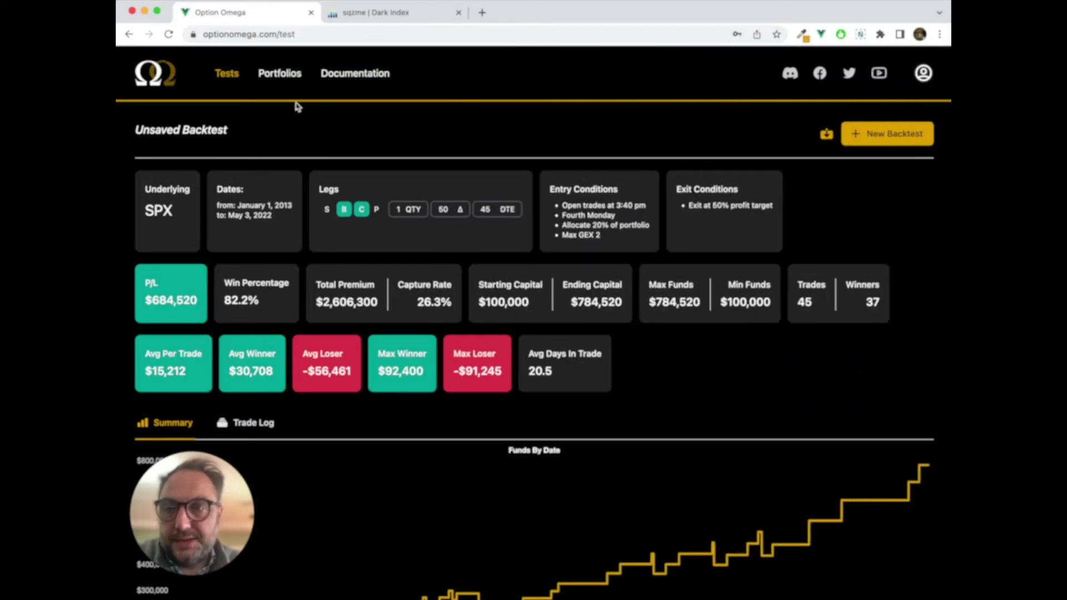
pyautogui.click(225, 75)
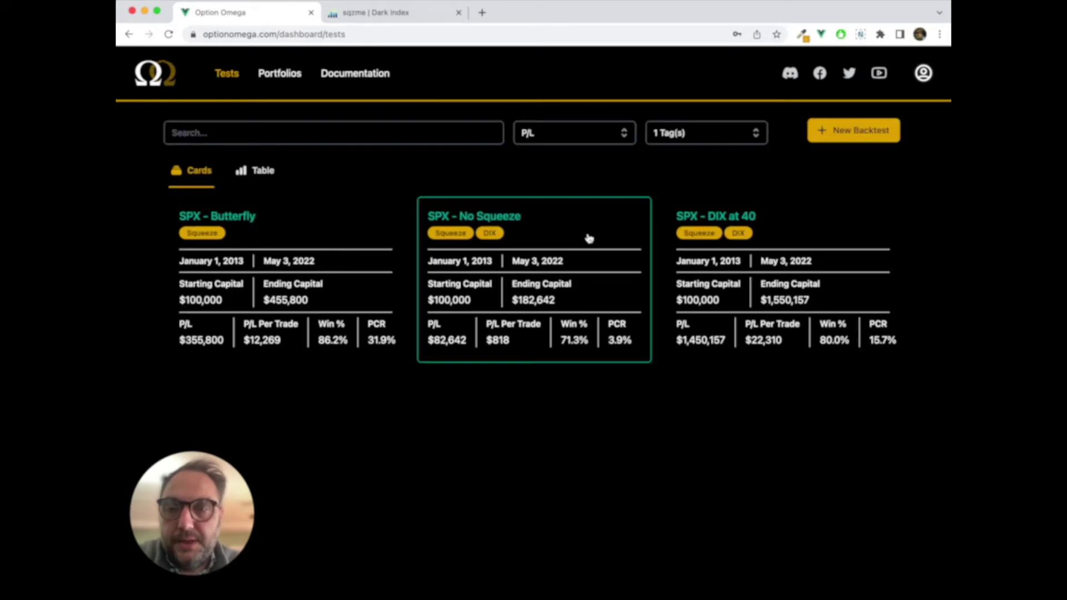
# - Open SPX - No Squeeze and highlight its 3:40 pm entry, 20% allocation and 50% profit-target exit
pyautogui.click(589, 238)
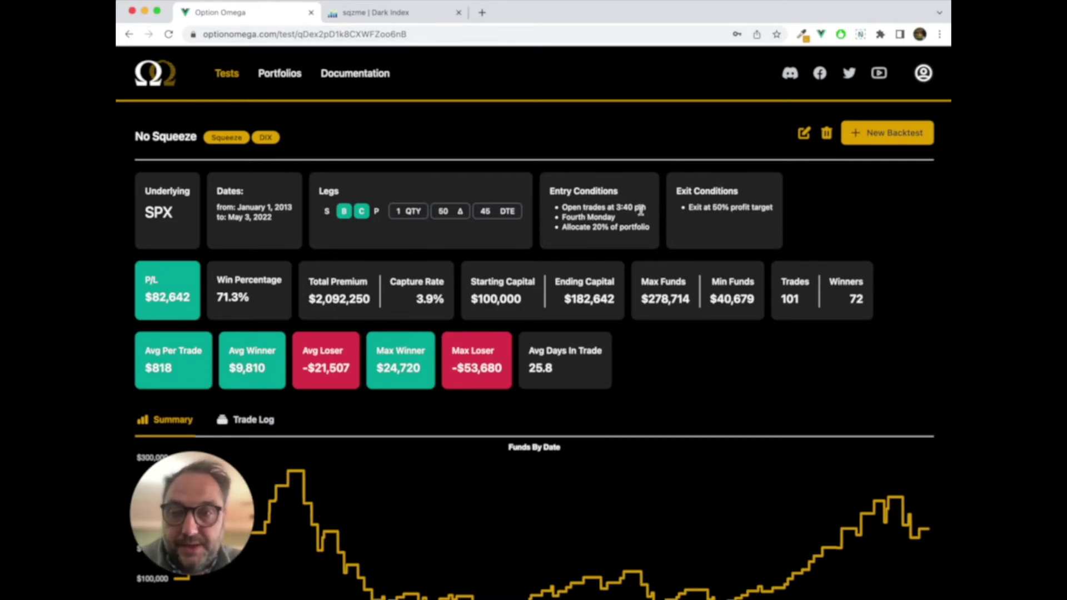
pyautogui.moveTo(642, 209); pyautogui.dragTo(561, 208)
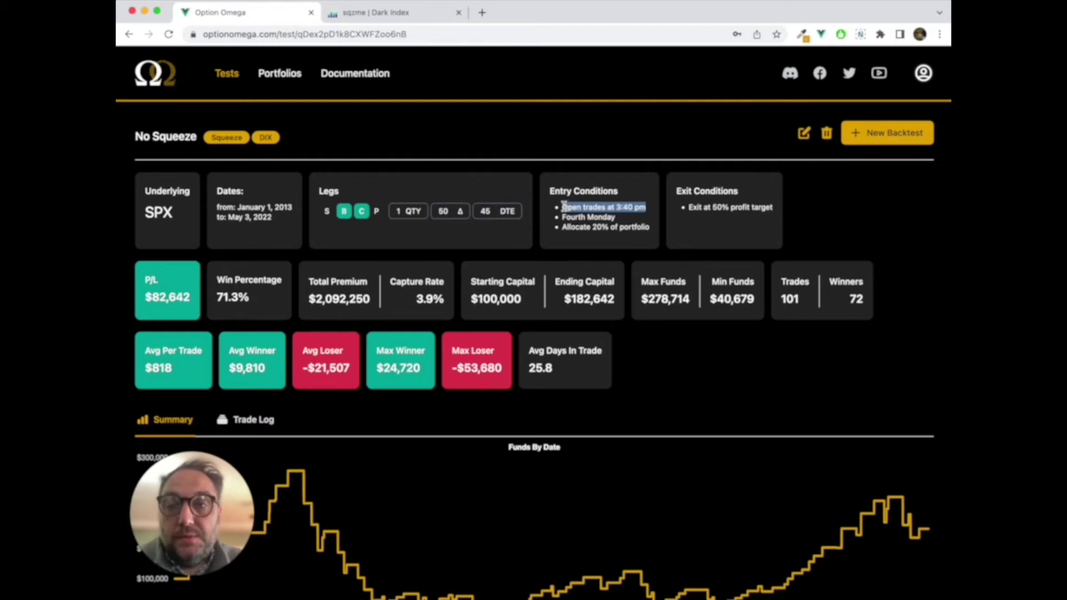
pyautogui.click(590, 245)
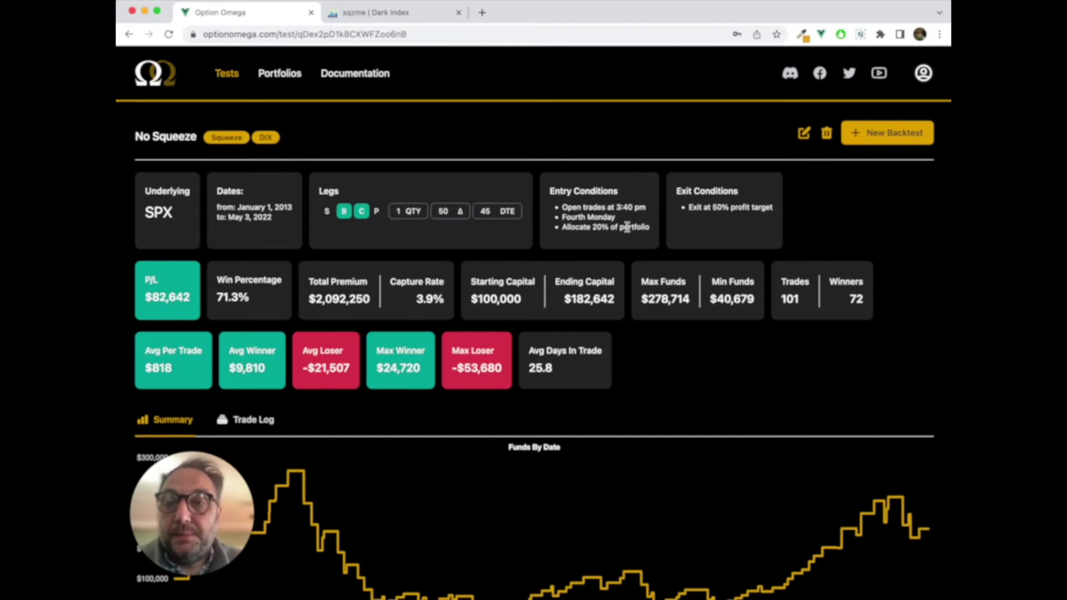
pyautogui.moveTo(646, 207); pyautogui.dragTo(546, 206)
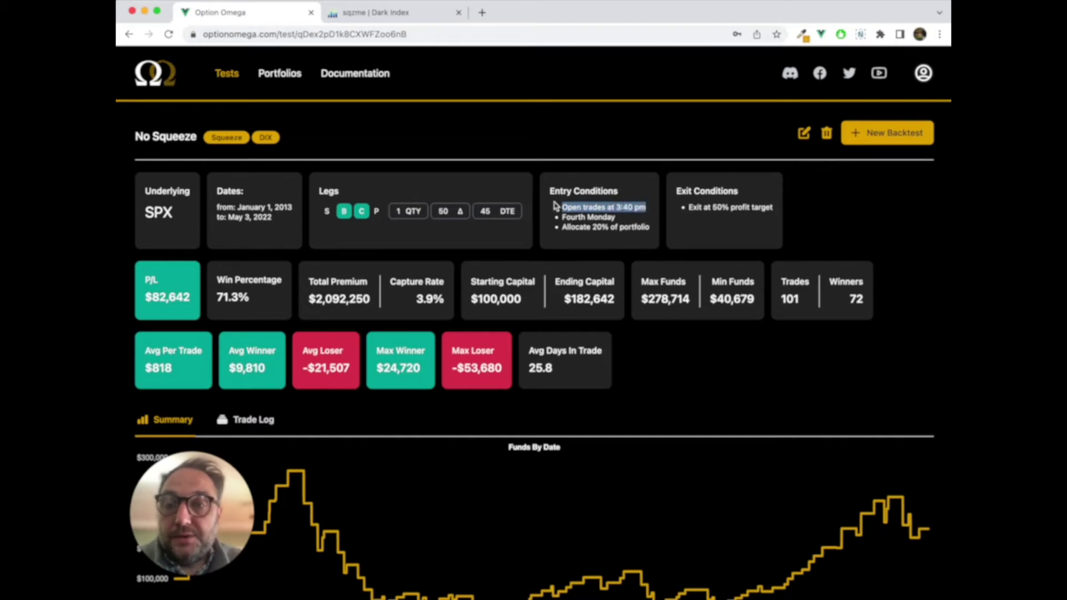
pyautogui.moveTo(649, 226); pyautogui.dragTo(561, 206)
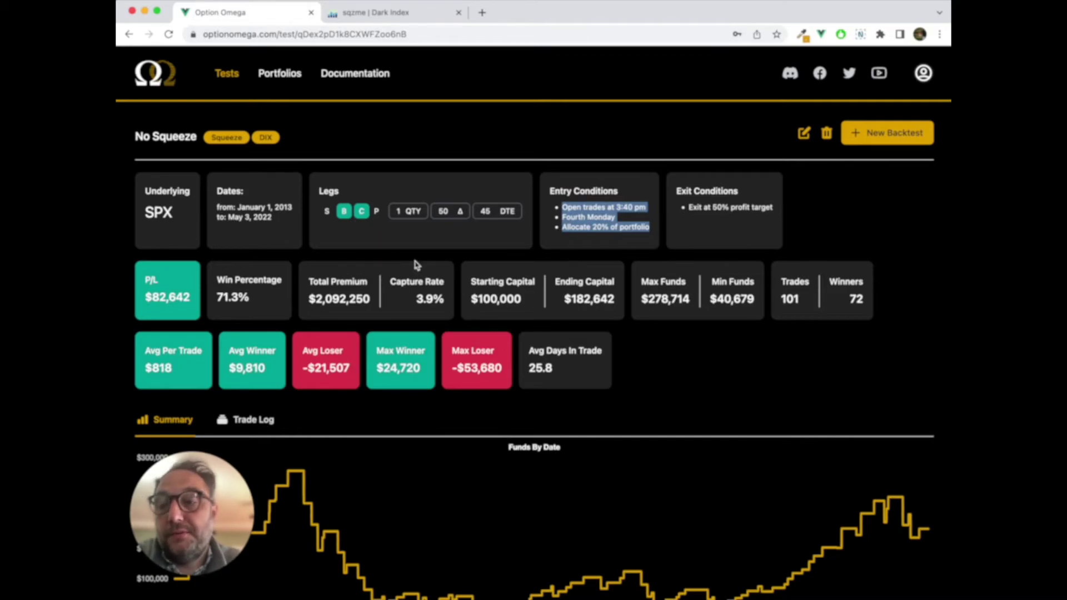
pyautogui.click(736, 209)
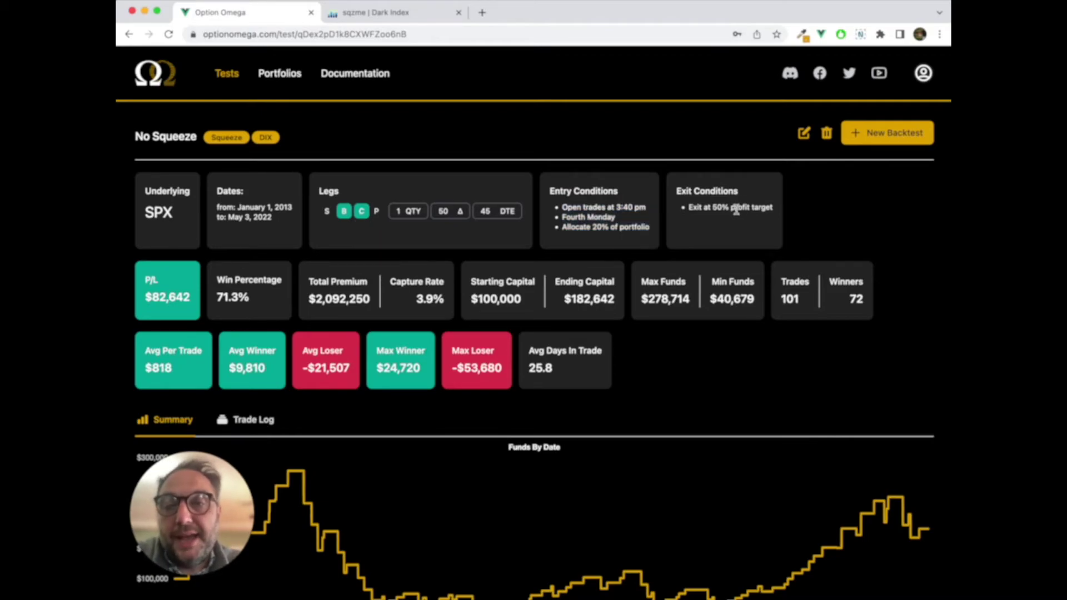
pyautogui.moveTo(773, 209); pyautogui.dragTo(688, 207)
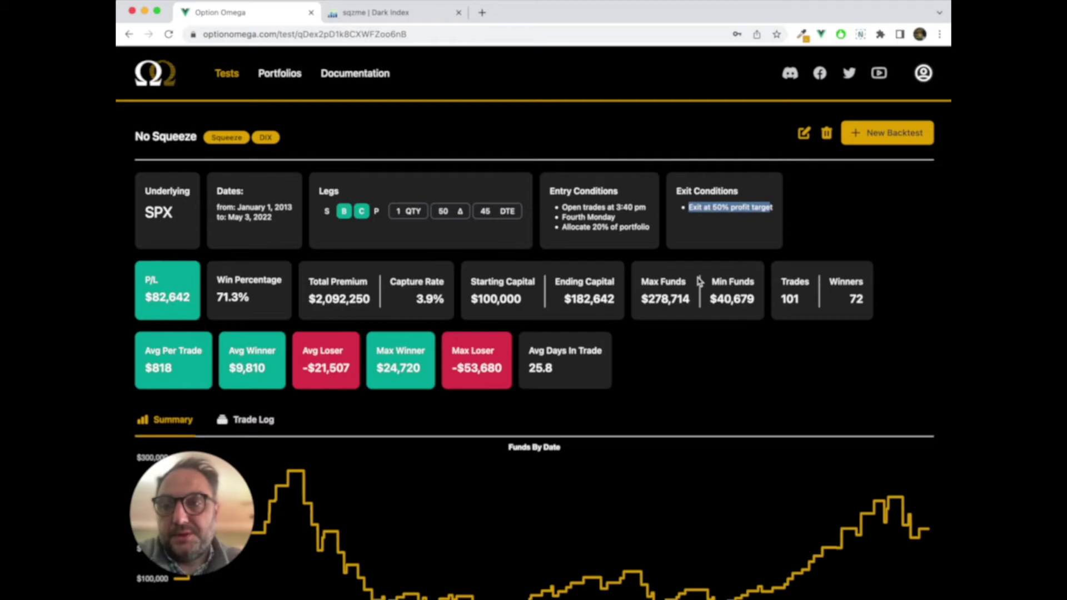
pyautogui.click(681, 333)
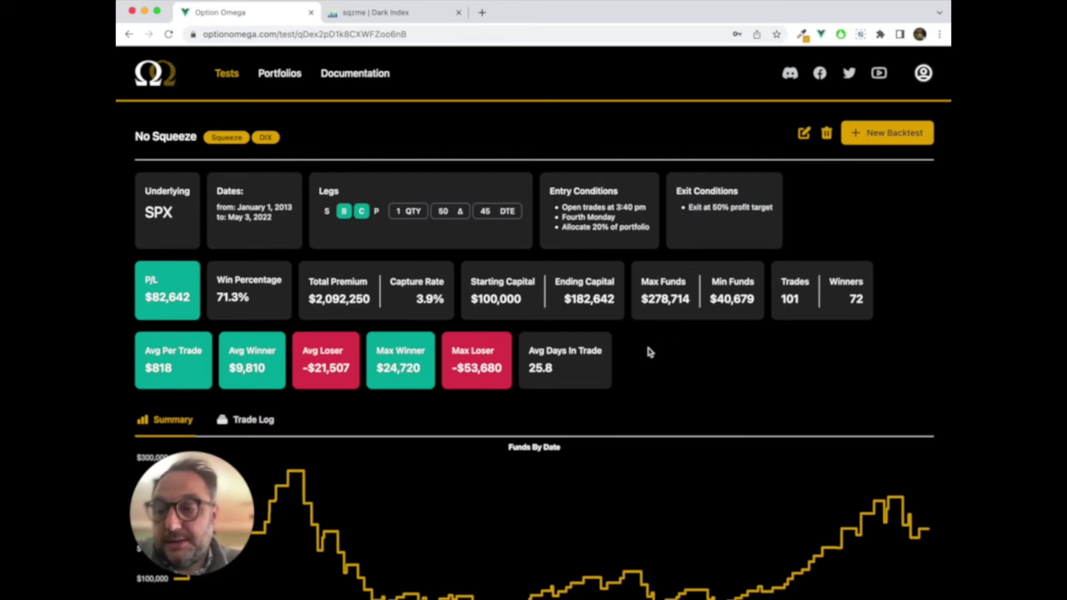
# - Highlight the No Squeeze stats: 71.3% win rate and 72 winners out of 101 trades
pyautogui.scroll(-2, 649, 351)
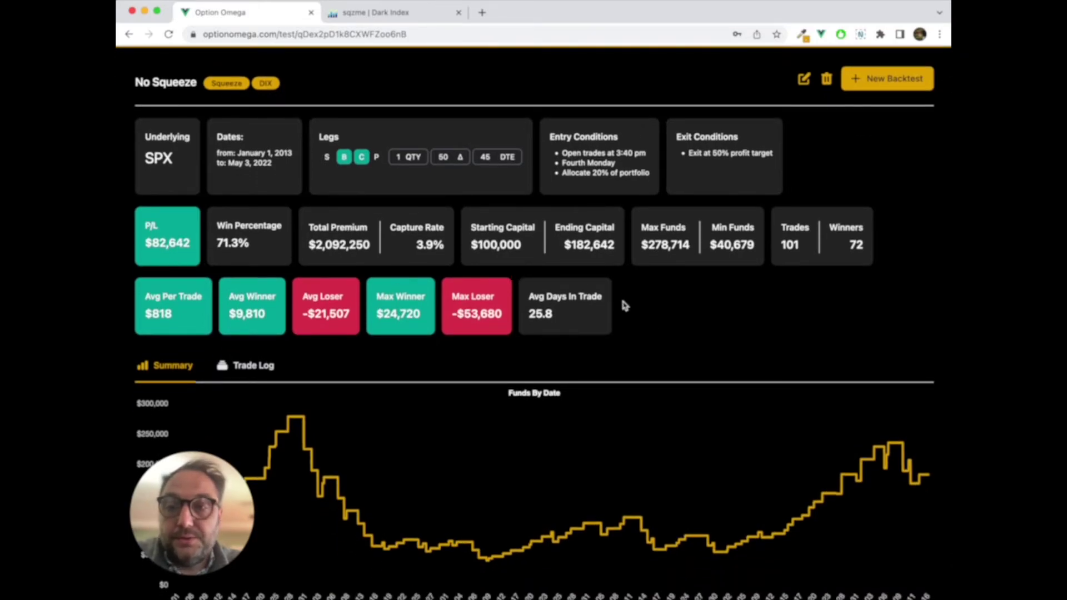
pyautogui.scroll(2, 621, 295)
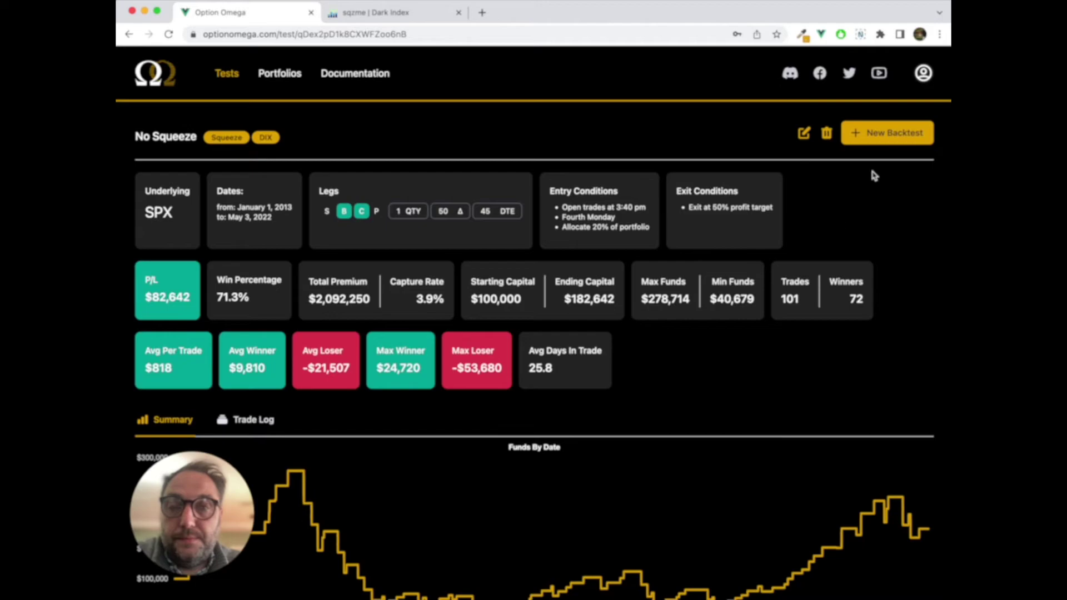
pyautogui.scroll(-1, 839, 226)
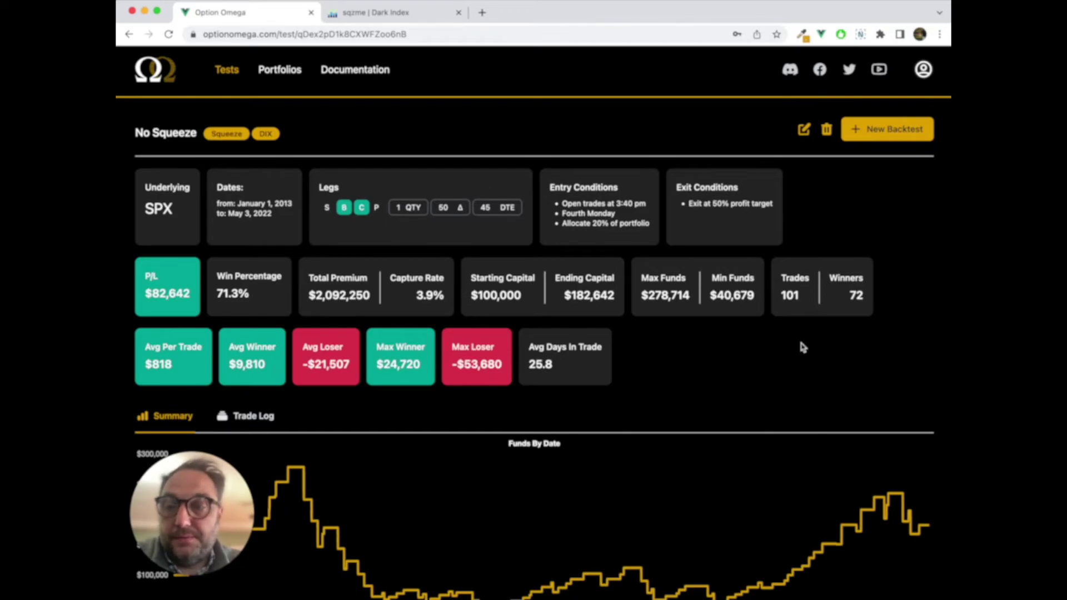
pyautogui.moveTo(251, 295); pyautogui.dragTo(212, 299)
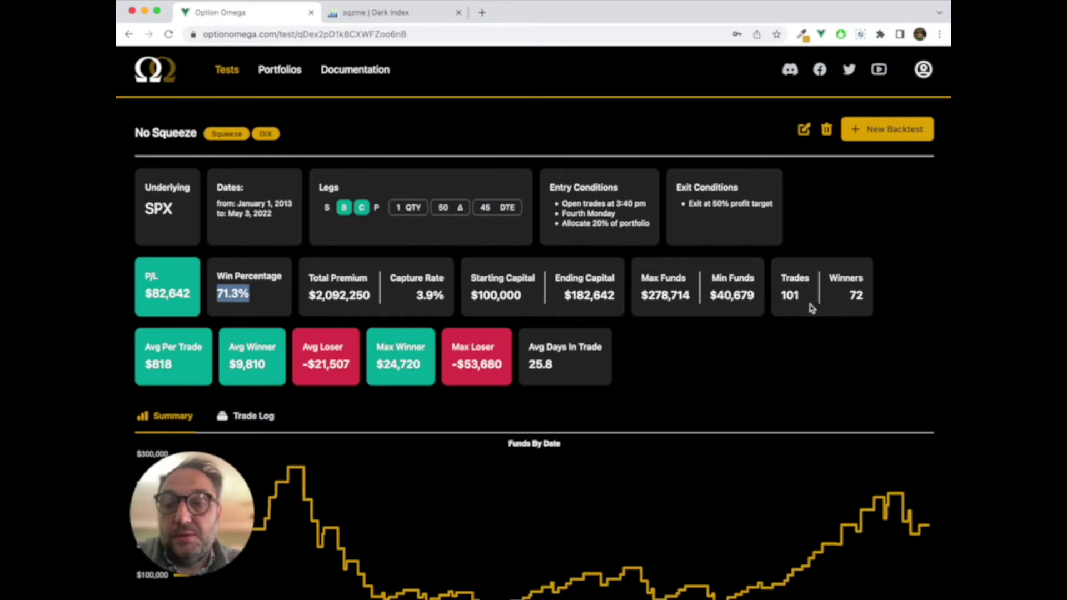
pyautogui.click(868, 302)
pyautogui.moveTo(868, 302); pyautogui.dragTo(782, 298)
pyautogui.click(790, 352)
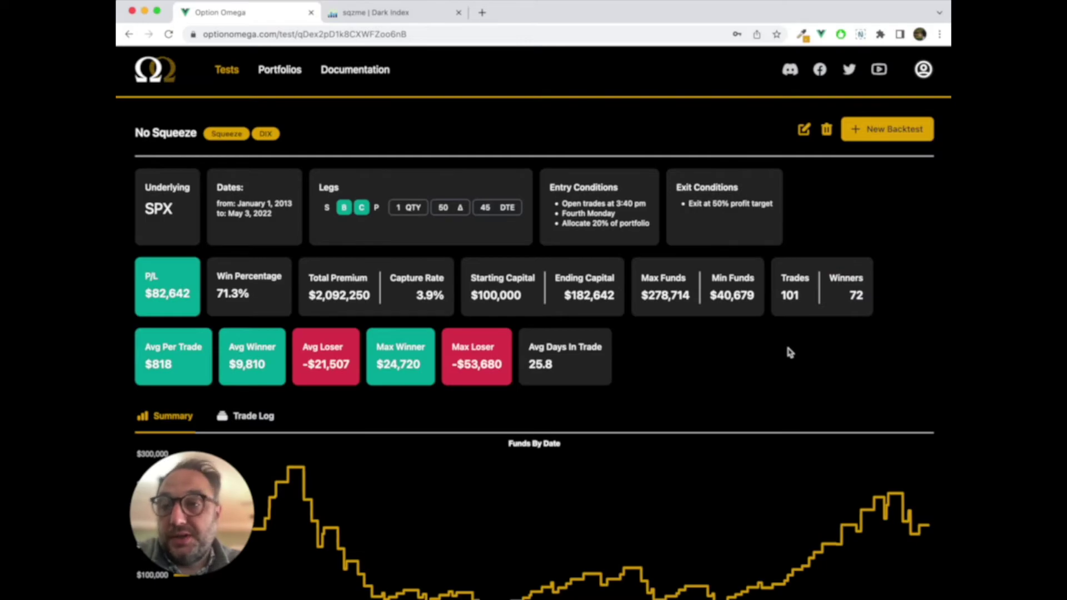
# - Open the SPX - DIX at 40 test and inspect its prefilled Min DIX 40 setting
pyautogui.click(226, 77)
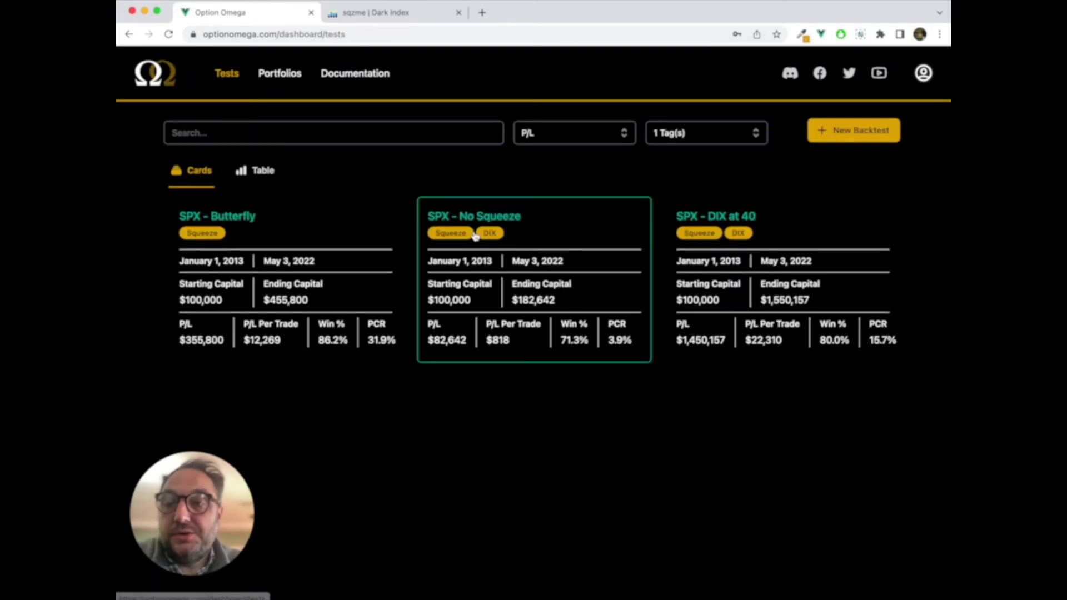
pyautogui.click(730, 237)
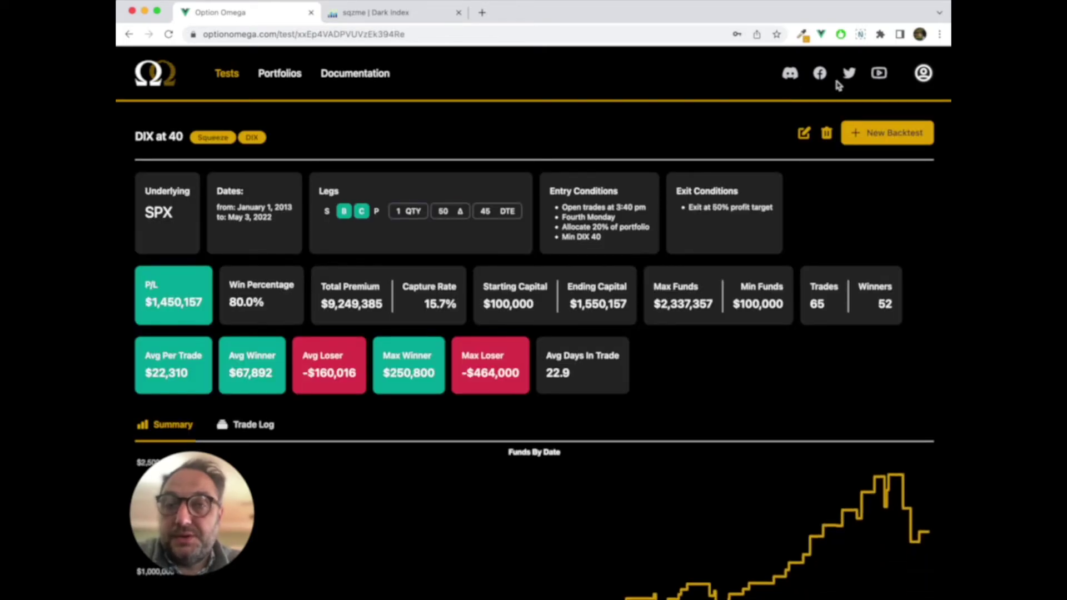
pyautogui.click(887, 133)
pyautogui.scroll(-3, 730, 262)
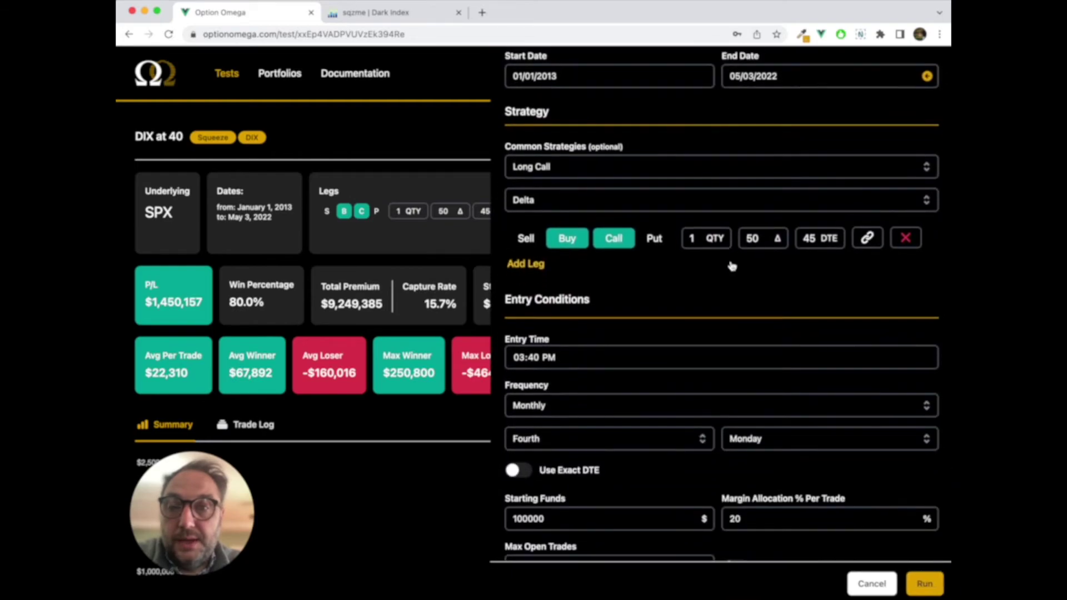
pyautogui.scroll(-6, 732, 266)
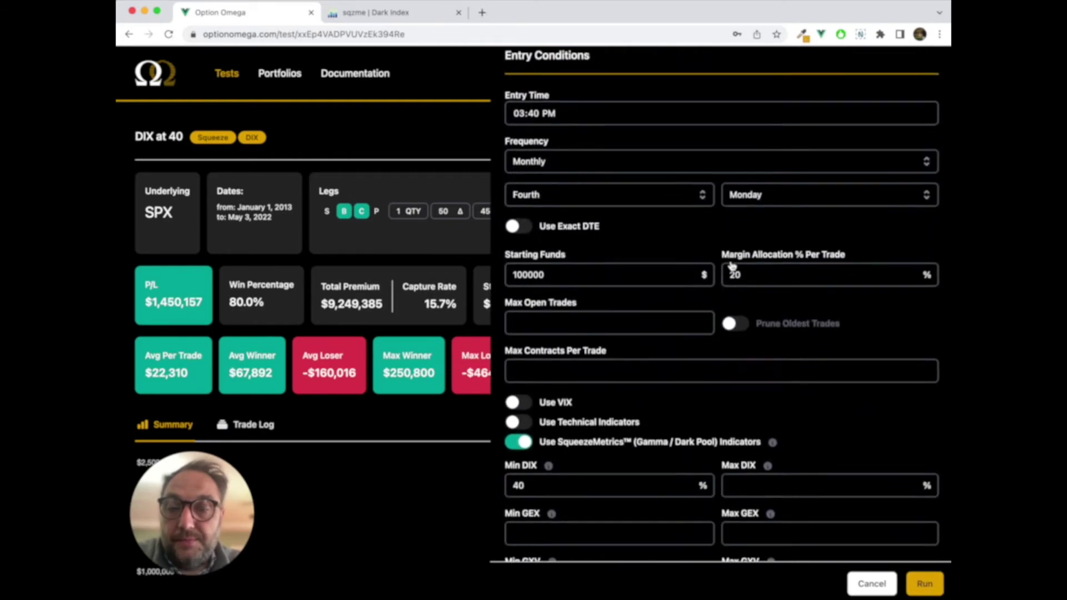
pyautogui.scroll(-3, 732, 266)
pyautogui.click(572, 226)
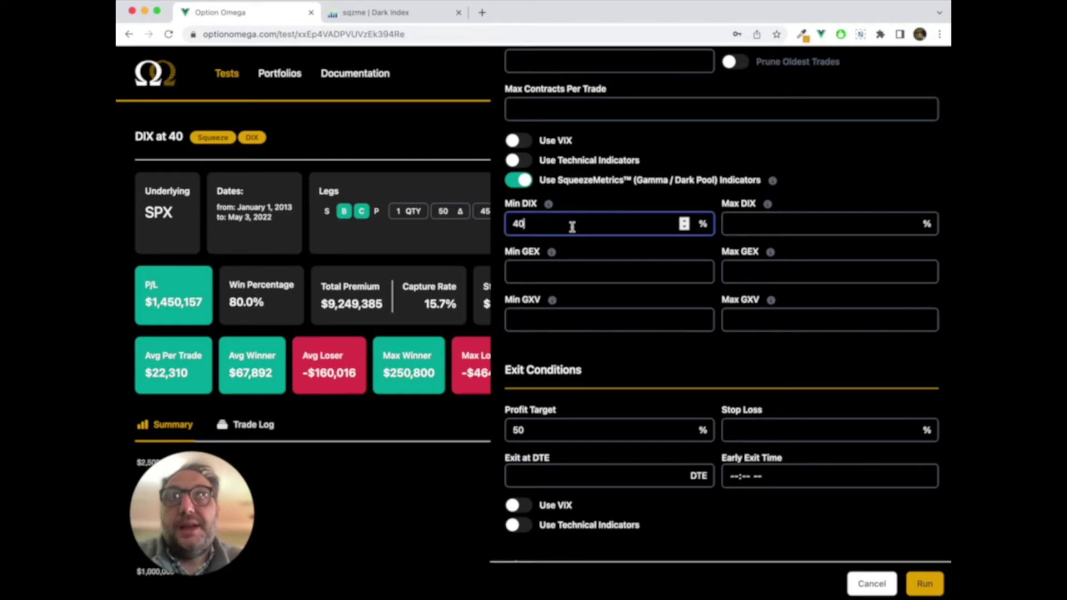
# - Compare against the SqueezeMetrics DIX chart, then cancel the new backtest settings
pyautogui.click(367, 12)
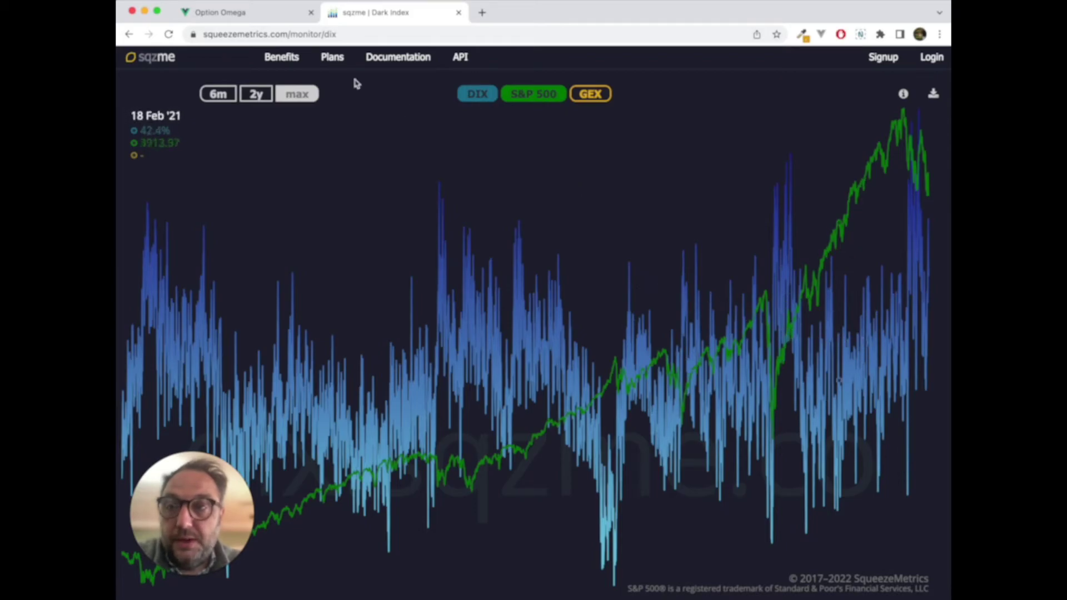
pyautogui.click(283, 13)
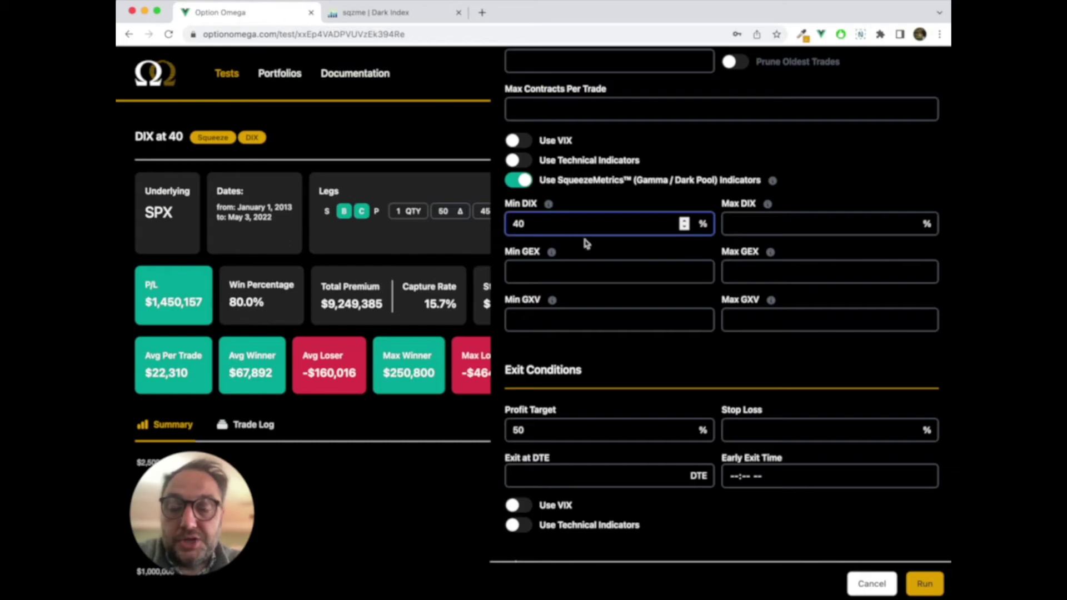
pyautogui.scroll(-2, 621, 305)
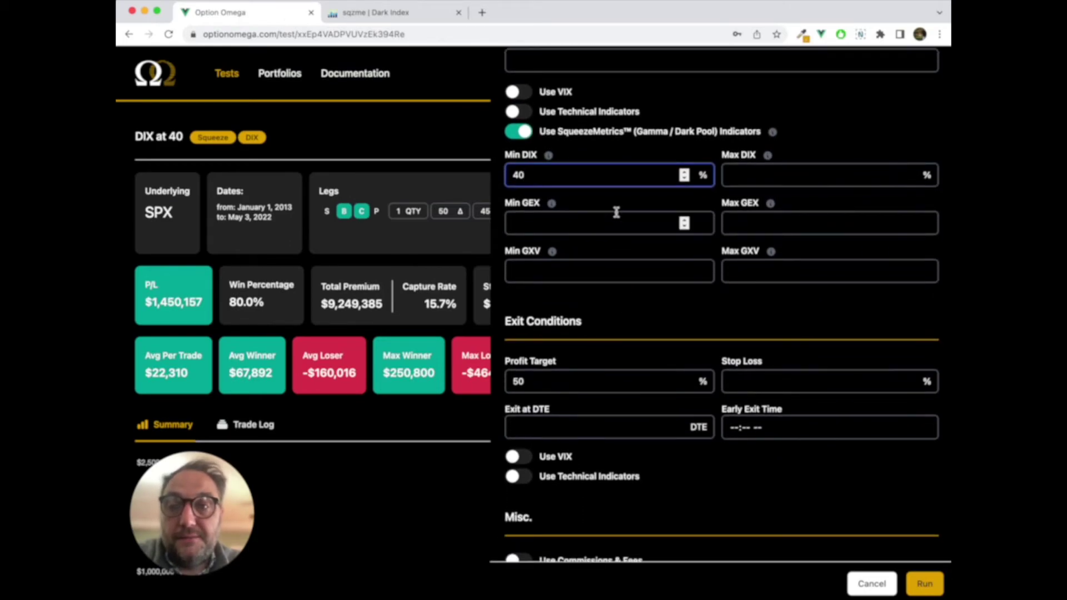
pyautogui.scroll(2, 617, 211)
pyautogui.scroll(2, 587, 235)
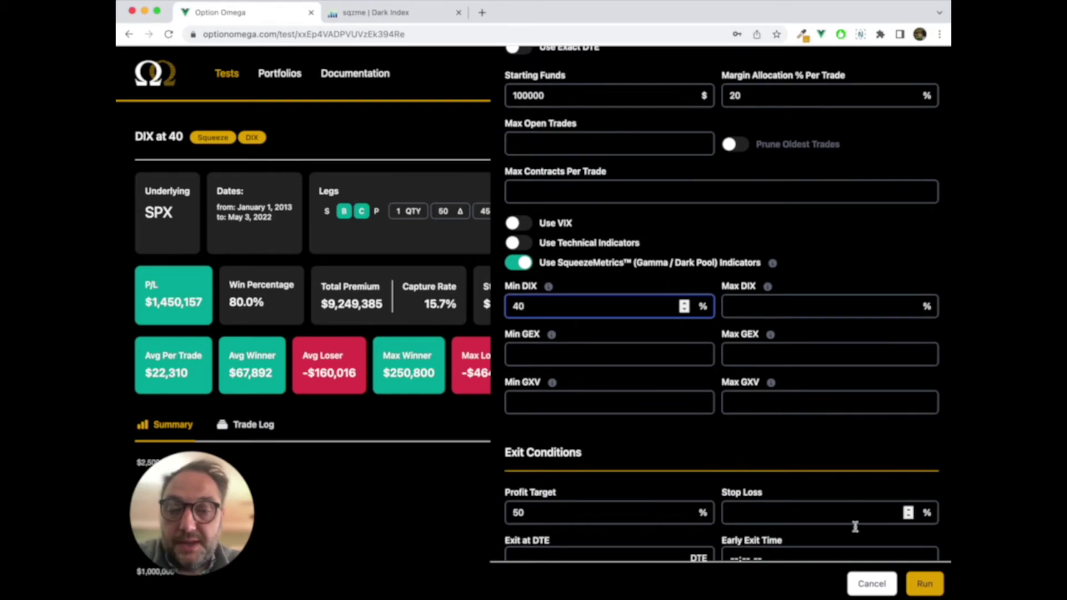
pyautogui.click(867, 581)
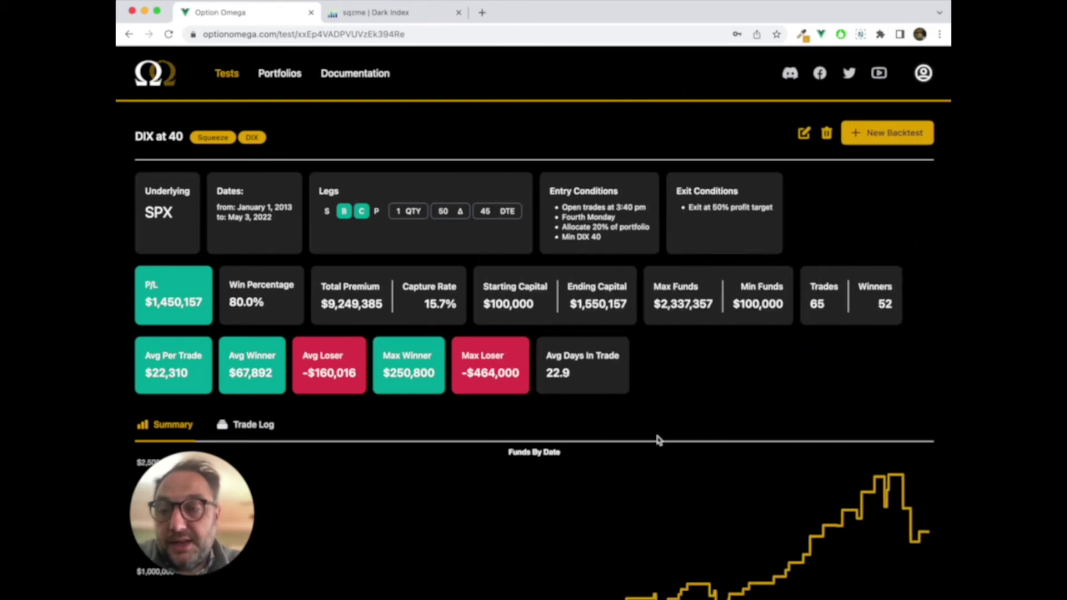
# - Highlight the DIX at 40 results: $1,450,157 total P/L and 65 trades
pyautogui.scroll(-1, 657, 422)
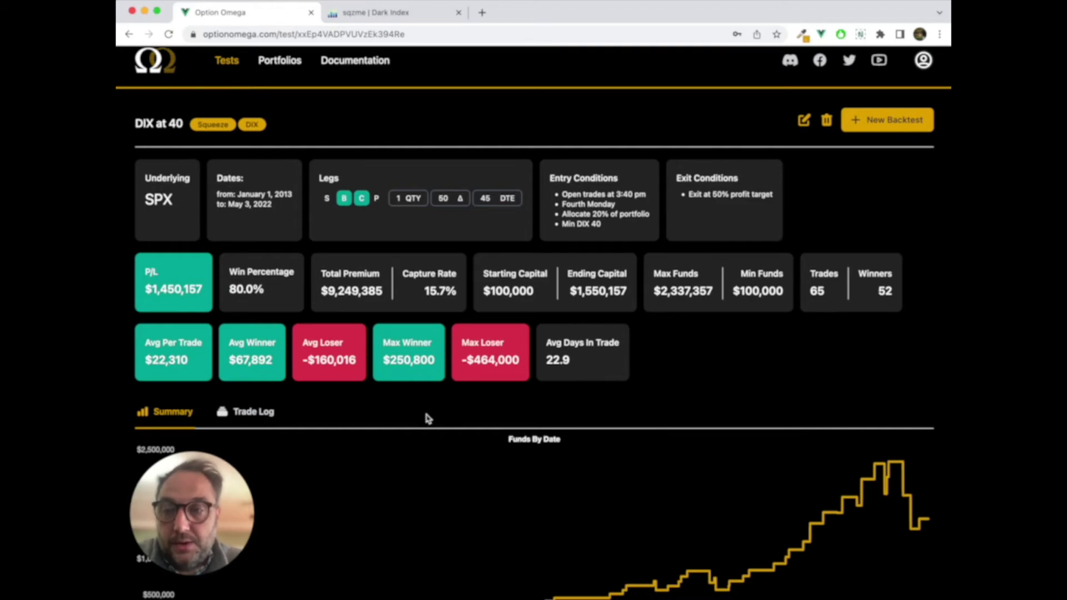
pyautogui.moveTo(266, 291); pyautogui.dragTo(151, 294)
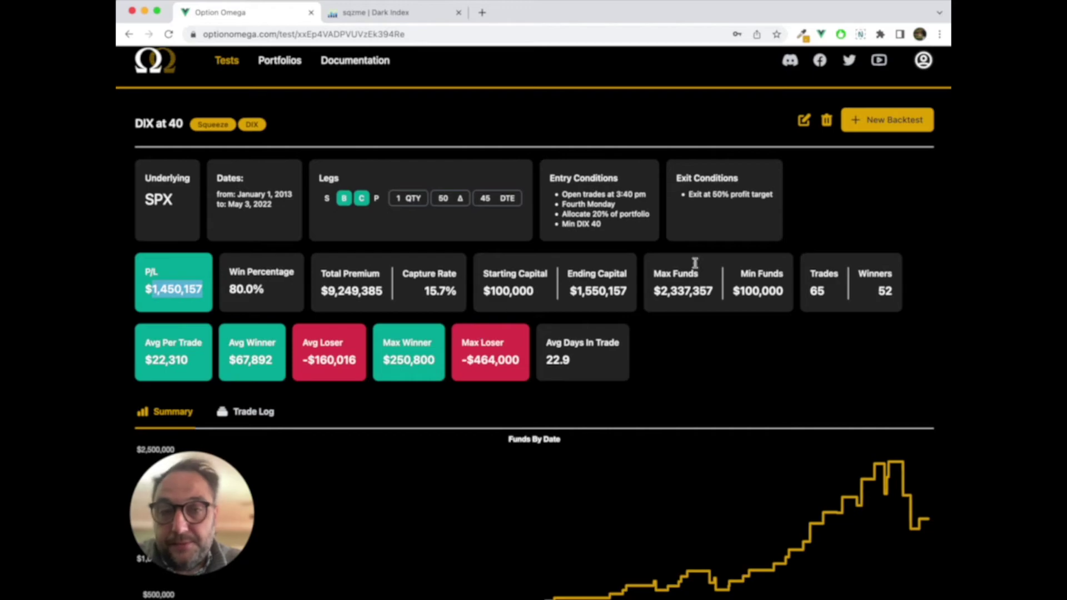
pyautogui.moveTo(842, 297); pyautogui.dragTo(811, 294)
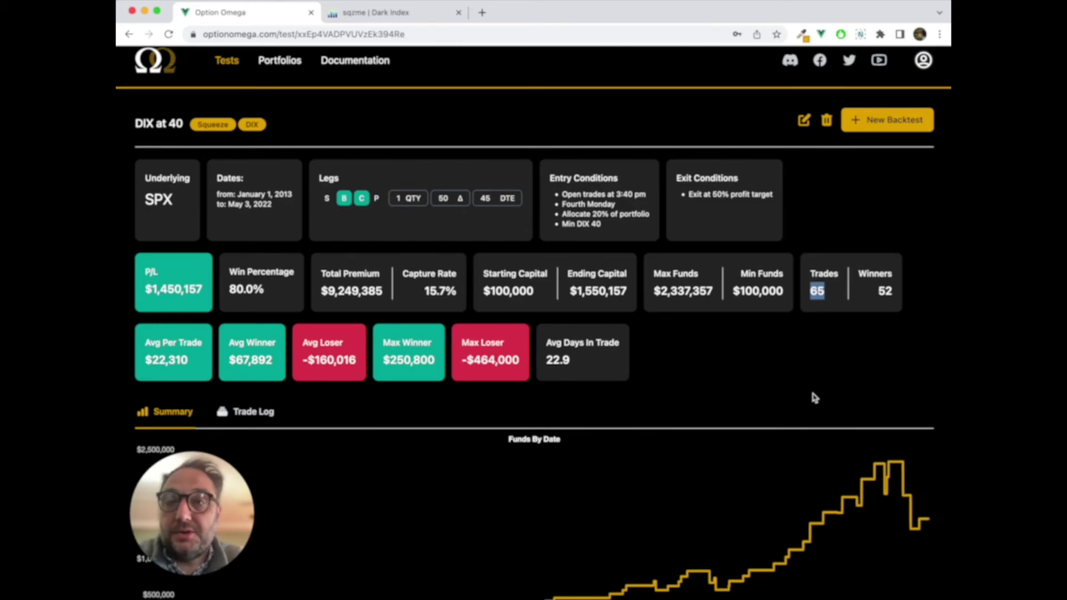
# - Start a new backtest from the DIX at 40 settings, lower Min DIX to 20, and run it
pyautogui.click(892, 120)
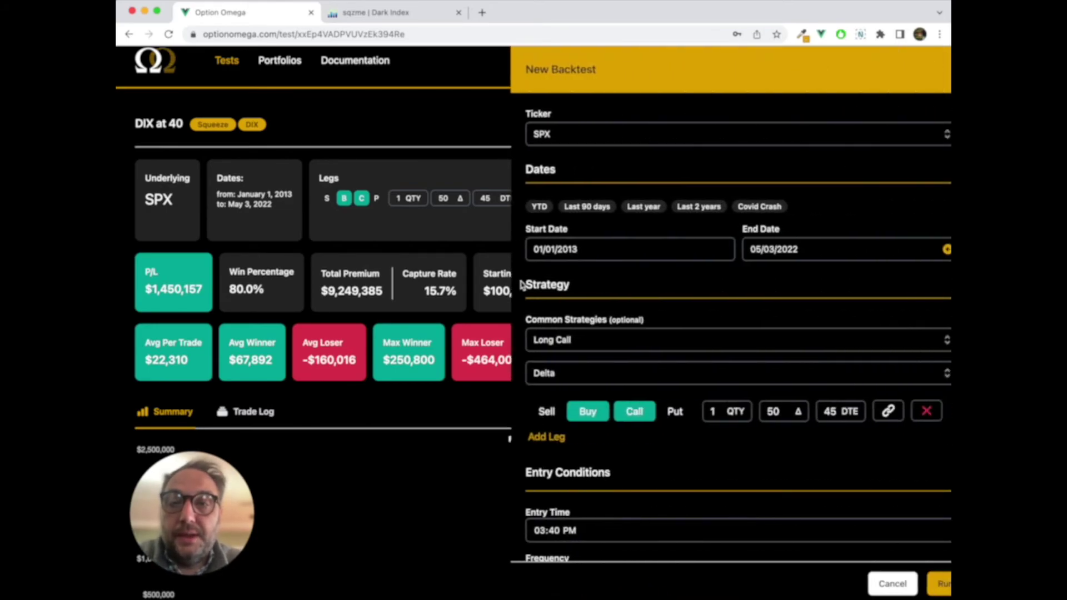
pyautogui.scroll(-7, 521, 282)
pyautogui.scroll(-5, 521, 282)
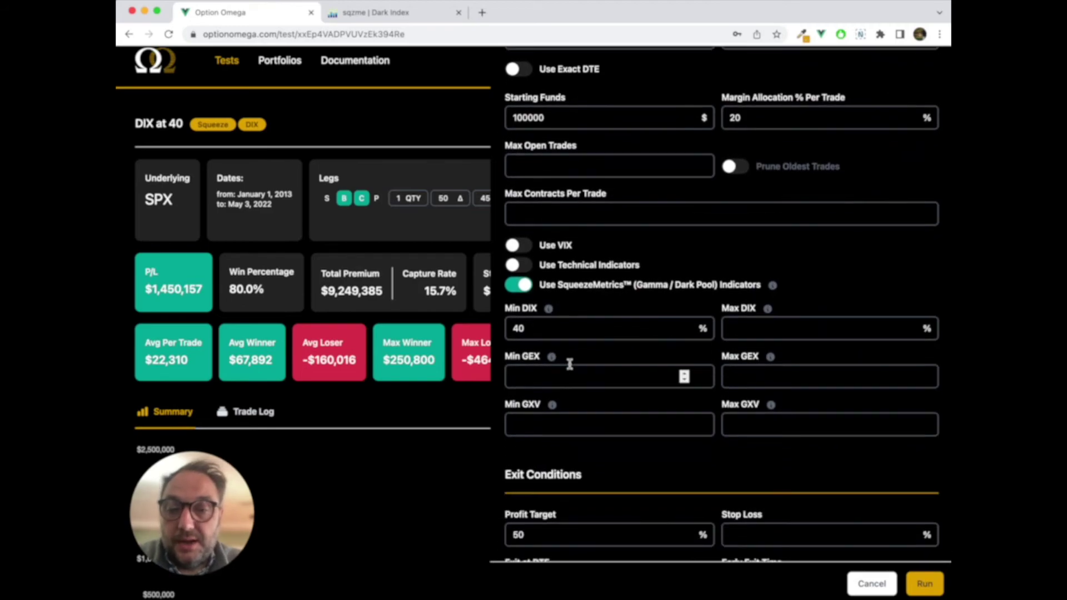
pyautogui.moveTo(577, 332); pyautogui.dragTo(491, 329)
pyautogui.write('50')
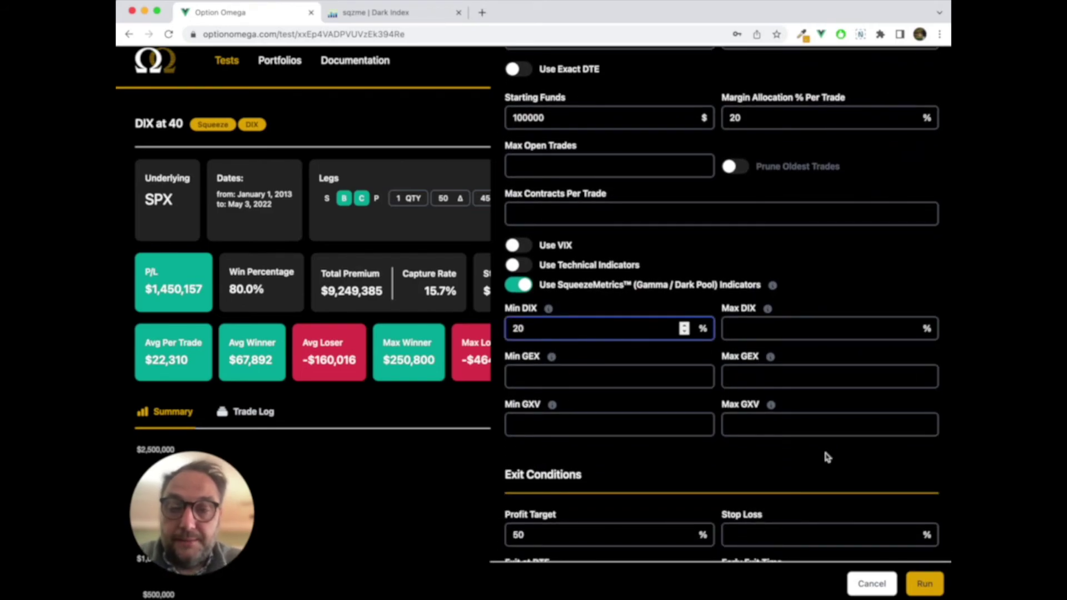
pyautogui.click(924, 583)
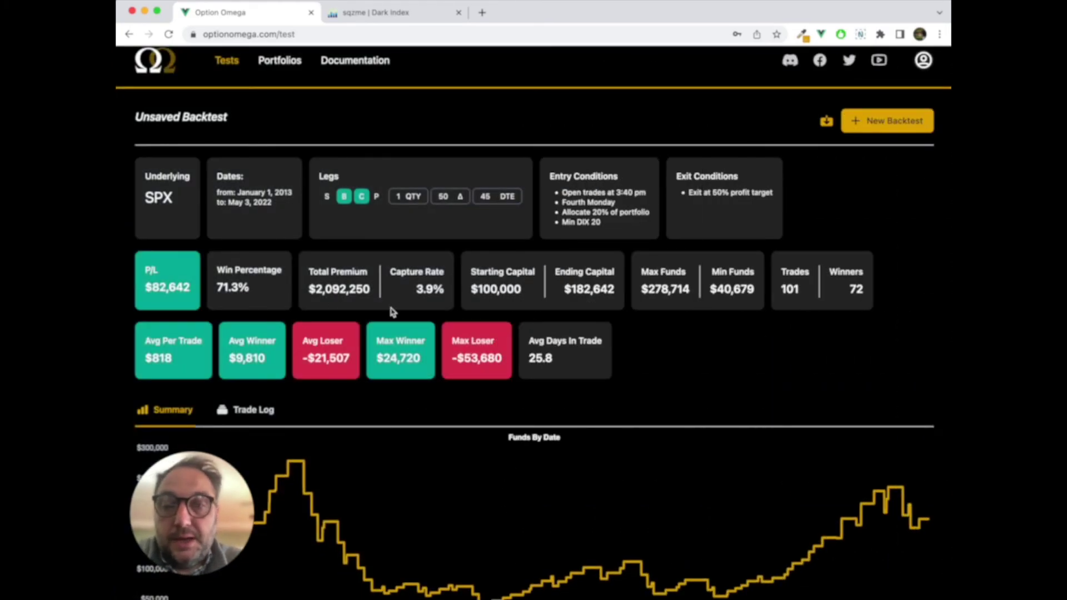
pyautogui.moveTo(805, 287); pyautogui.dragTo(779, 293)
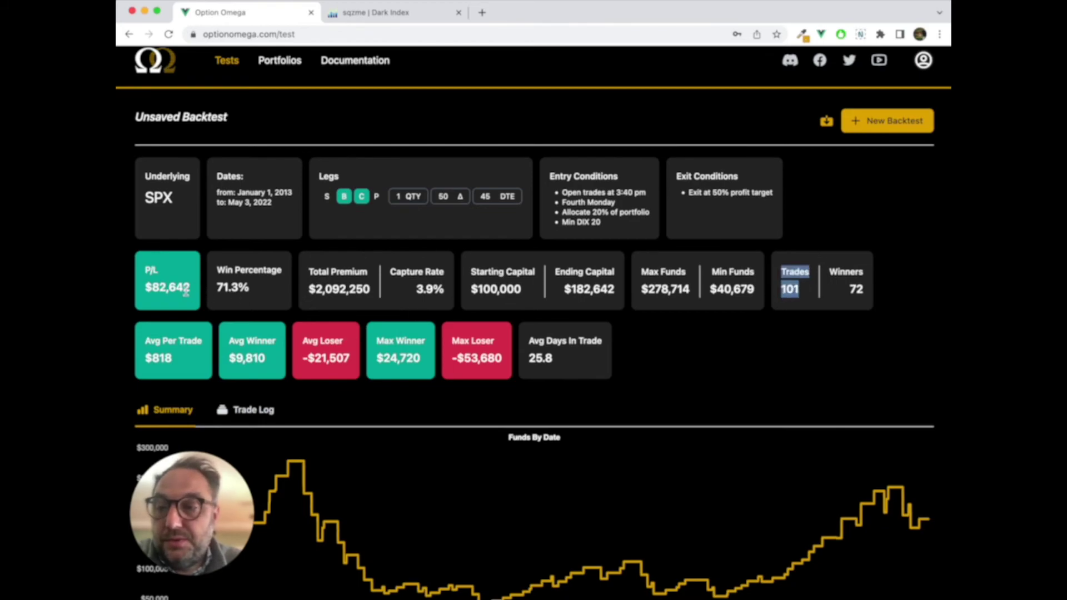
pyautogui.moveTo(189, 288); pyautogui.dragTo(143, 289)
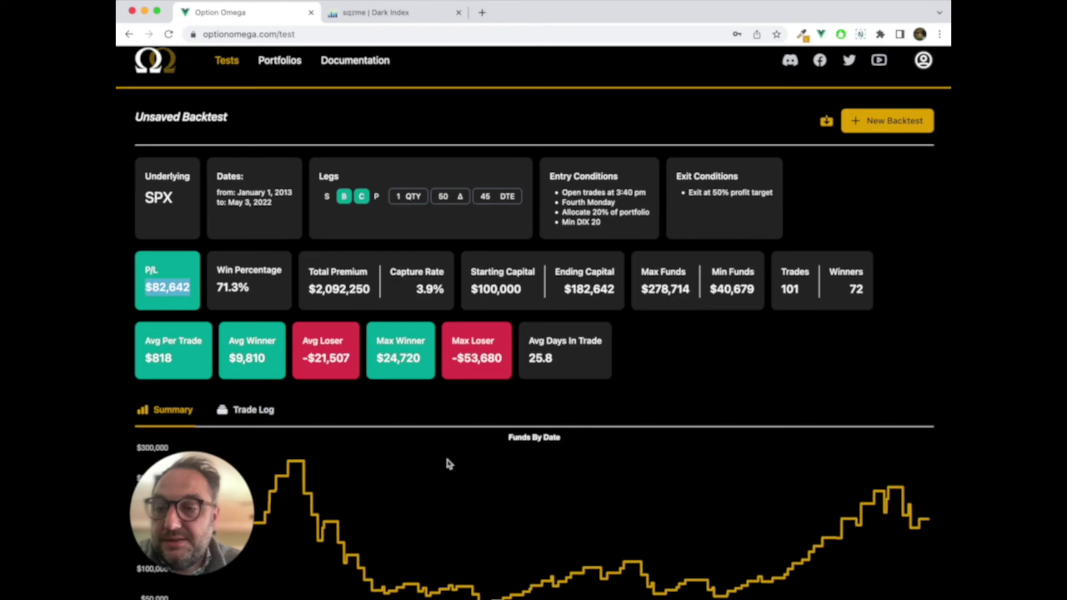
pyautogui.click(774, 410)
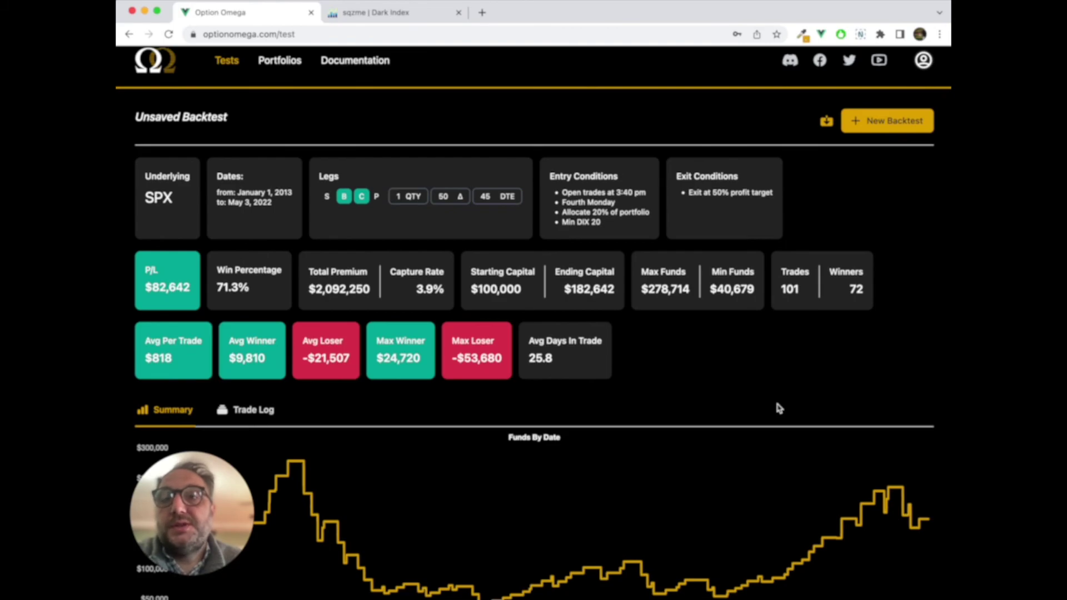
pyautogui.click(428, 13)
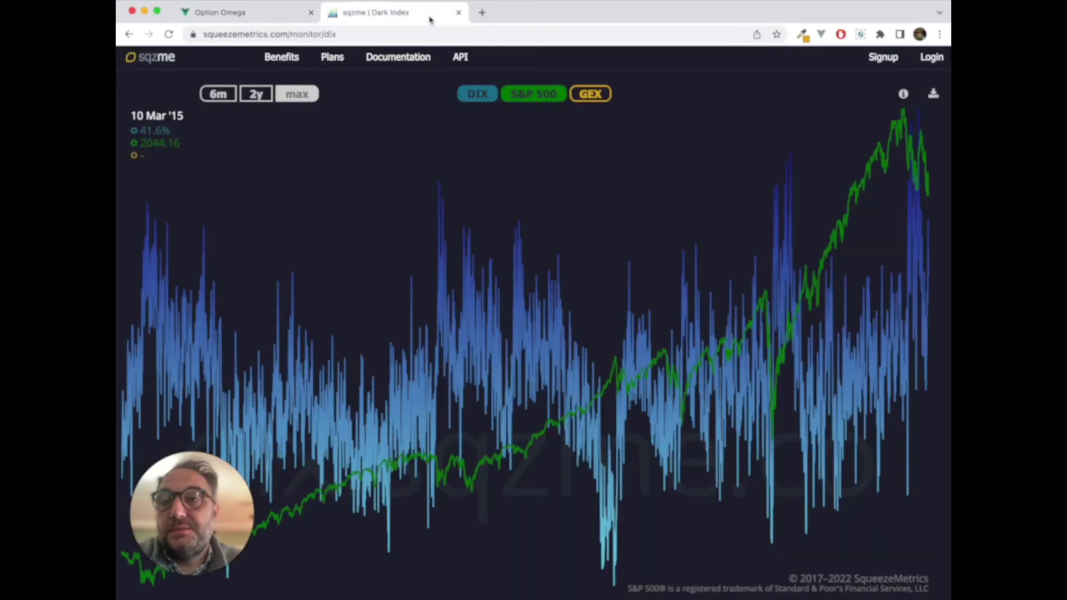
pyautogui.click(286, 20)
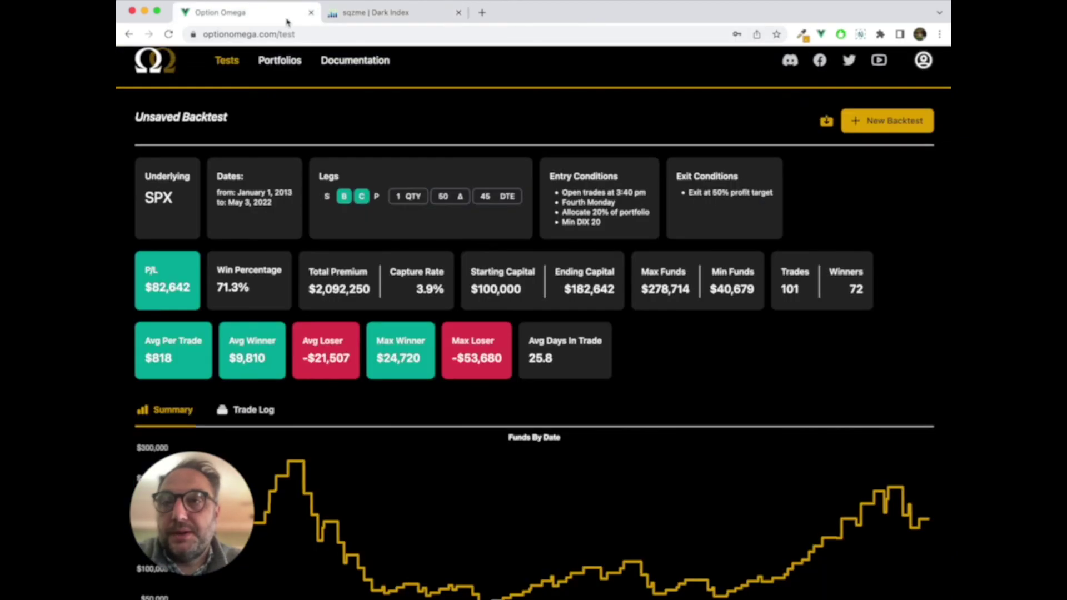